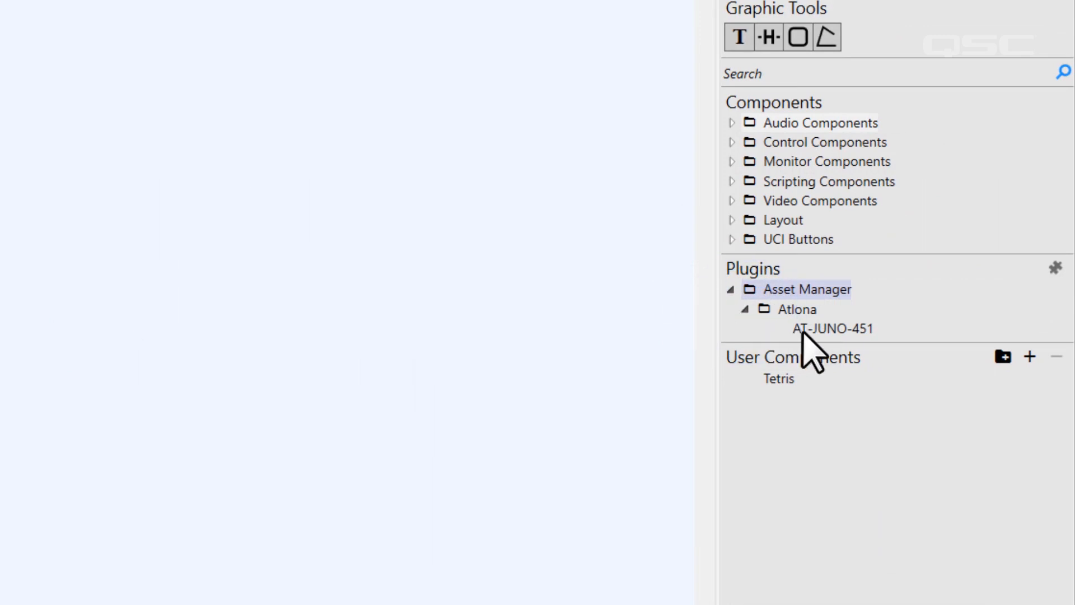
Step: Add the AT-JUNO-451 plugin to the schematic, make it managed and name it Atlona-Juno-451
{"action": "left_click_drag", "start_coordinate": [842, 329], "coordinate": [353, 127]}
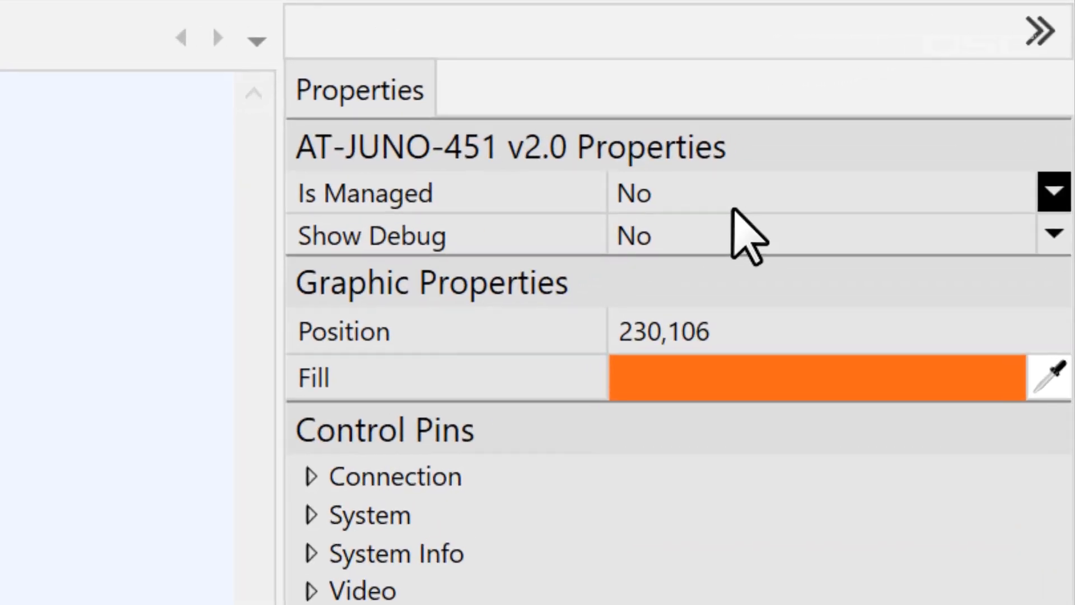
{"action": "left_click", "coordinate": [732, 209]}
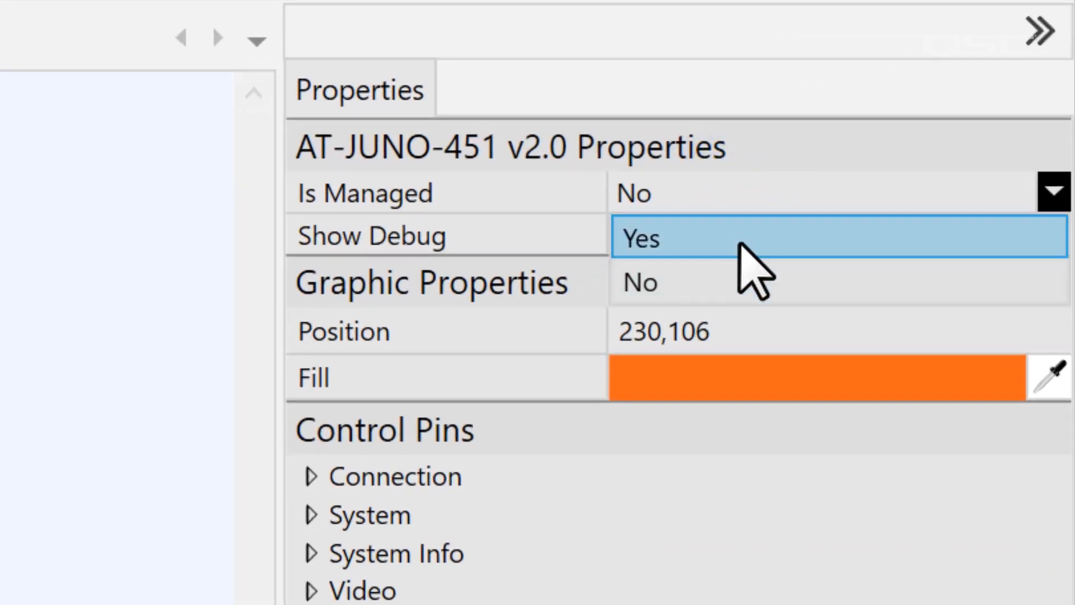
{"action": "left_click", "coordinate": [738, 240]}
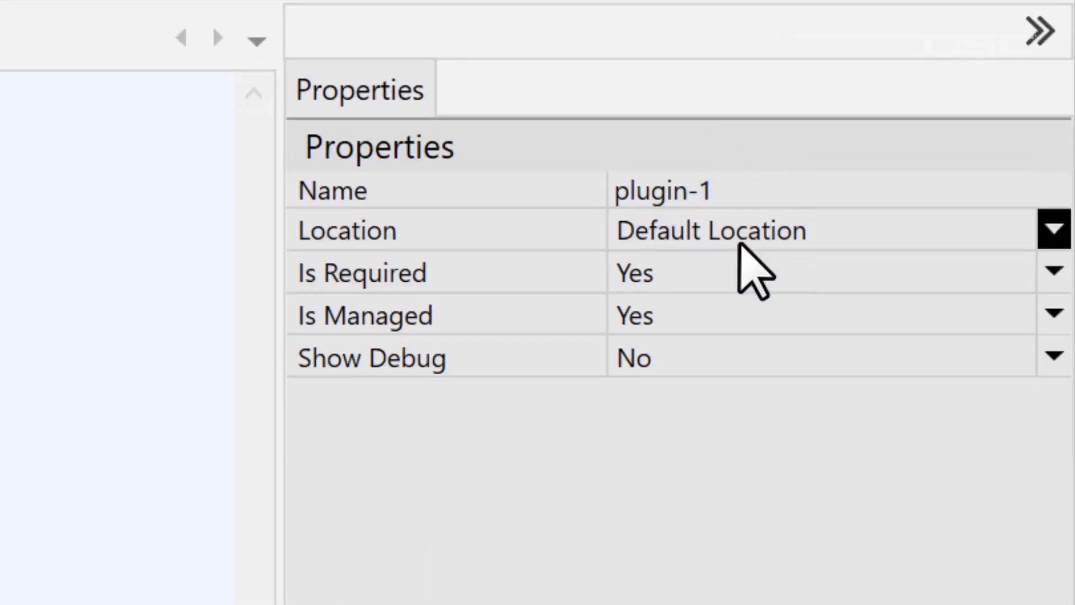
{"action": "left_click", "coordinate": [768, 191]}
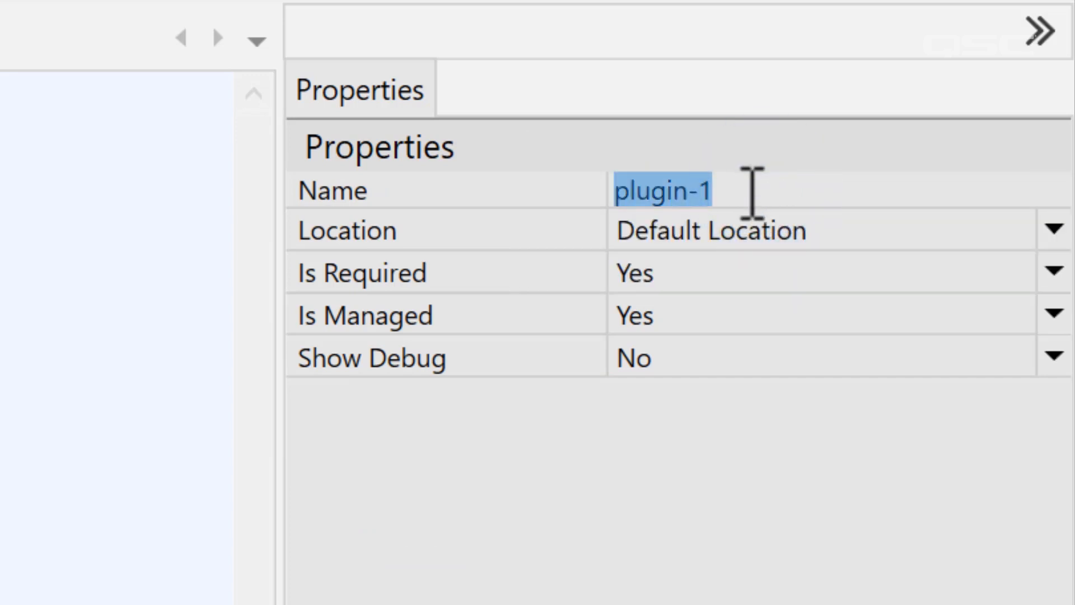
{"action": "type", "text": "Atlona-Junc-45"}
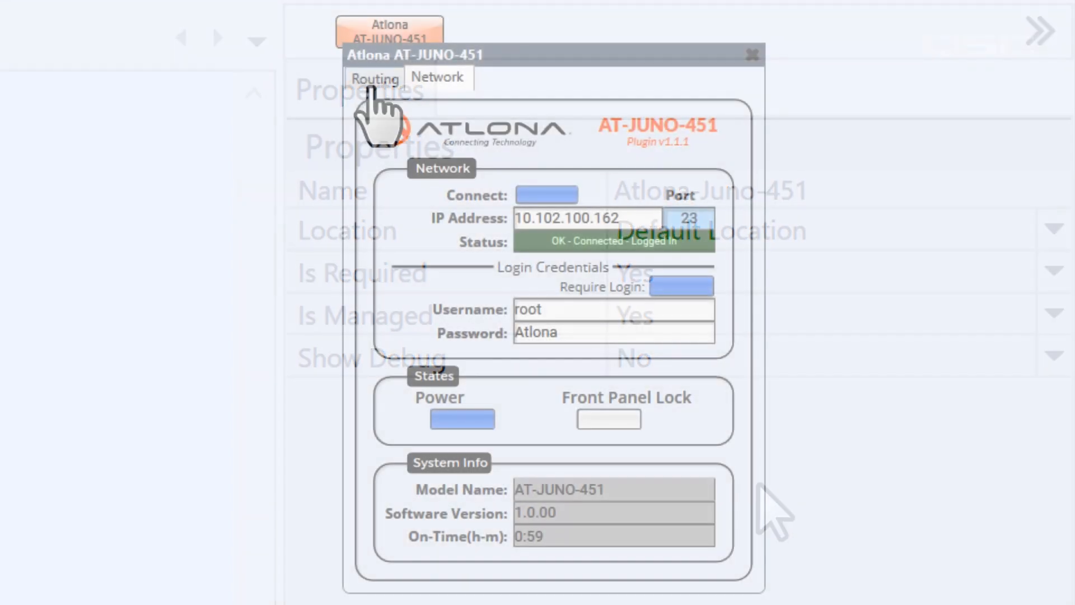
Step: Switch the AT-JUNO-451's input selection to input 2 in its routing controls
{"action": "left_click", "coordinate": [374, 78]}
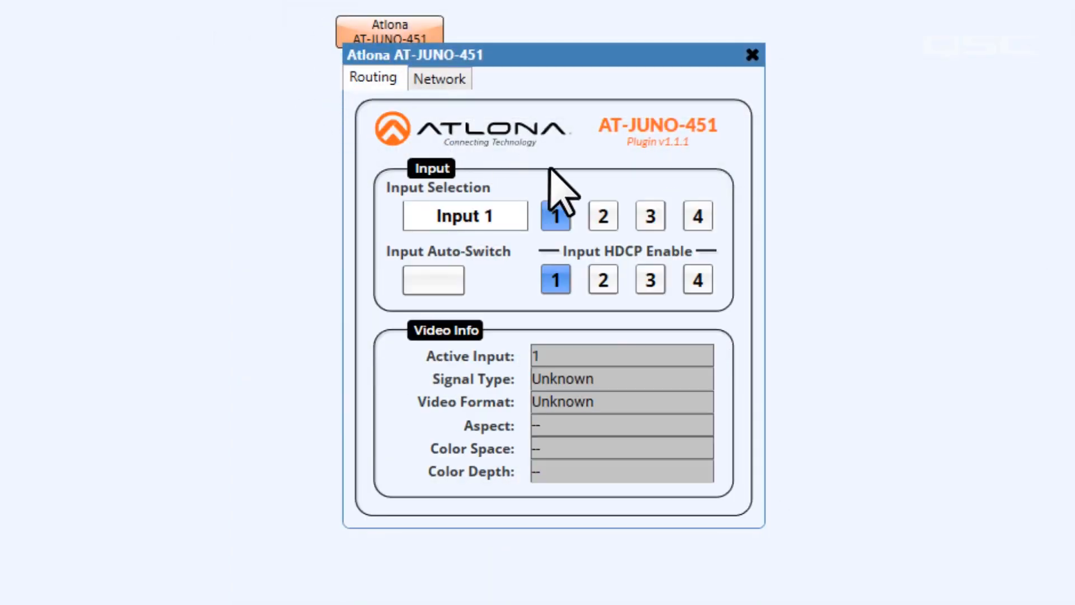
{"action": "left_click", "coordinate": [606, 220]}
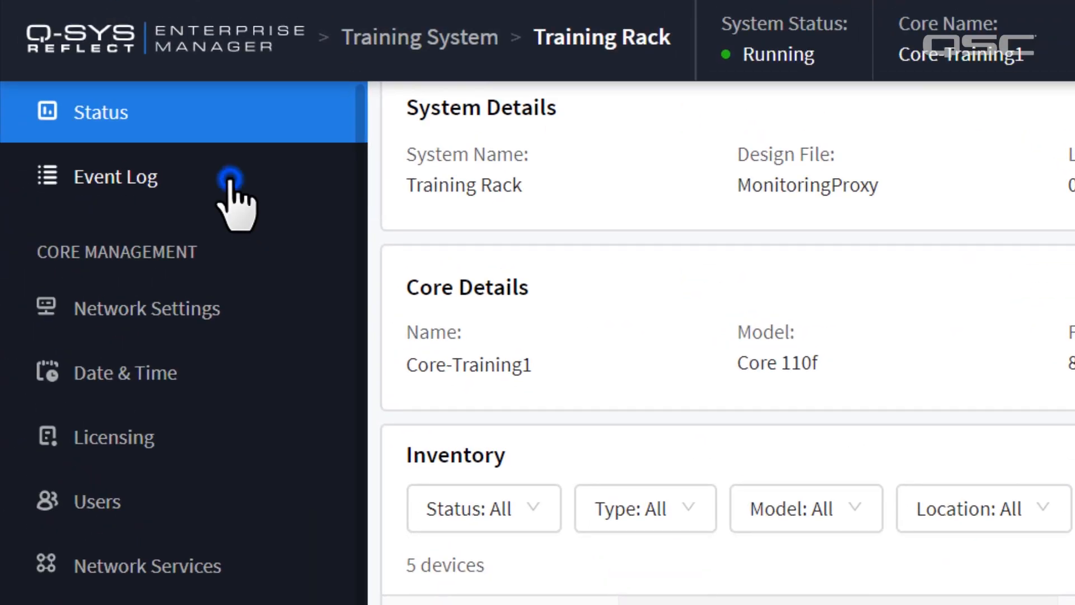
Step: Switch to Enterprise Manager and view the Training Rack's event log
{"action": "left_click", "coordinate": [231, 180]}
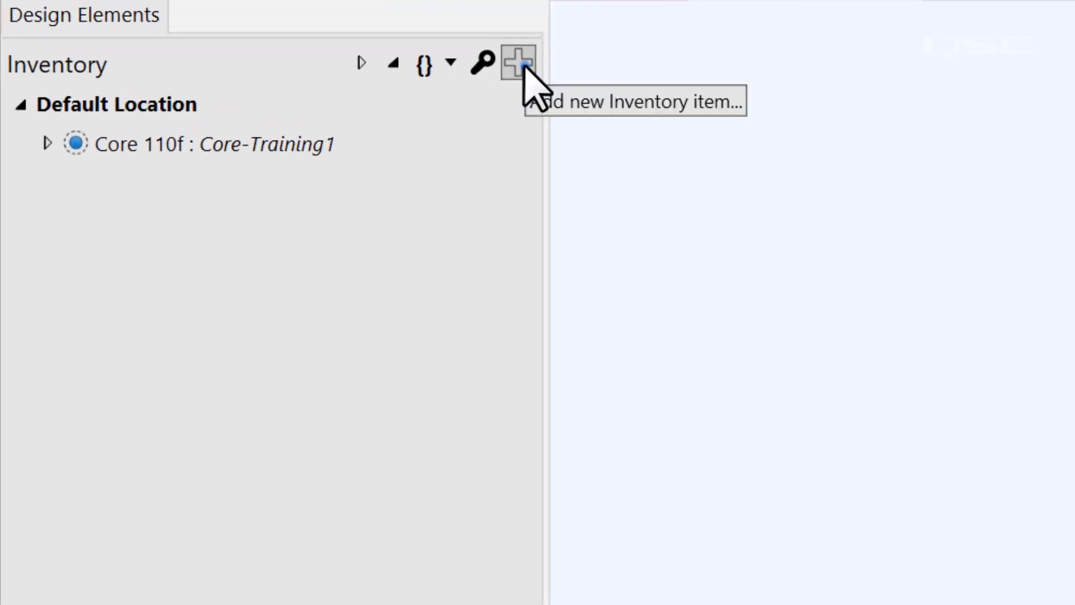
Step: Add a Monitoring Proxy peripheral to the design inventory and place its Status/Control block in the schematic
{"action": "left_click", "coordinate": [367, 44]}
{"action": "left_click", "coordinate": [411, 152]}
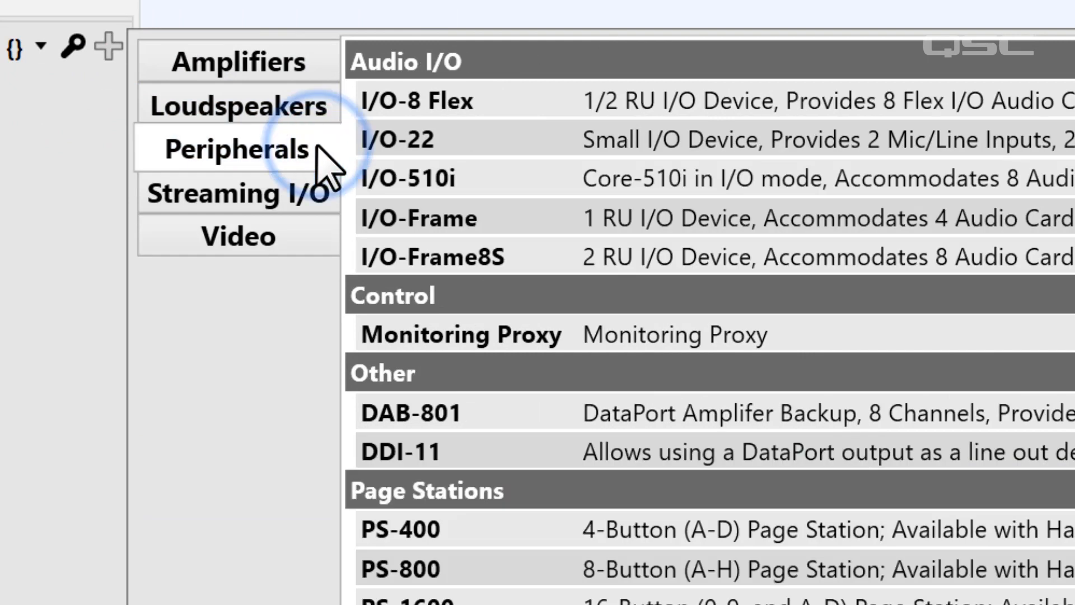
{"action": "left_click", "coordinate": [814, 333]}
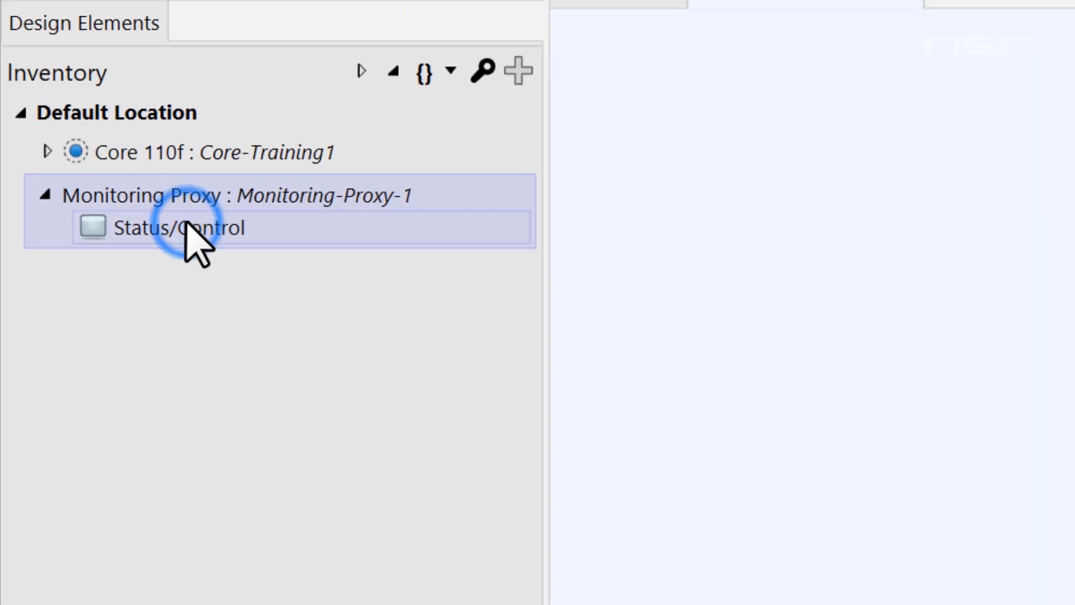
{"action": "left_click_drag", "start_coordinate": [193, 241], "coordinate": [627, 275]}
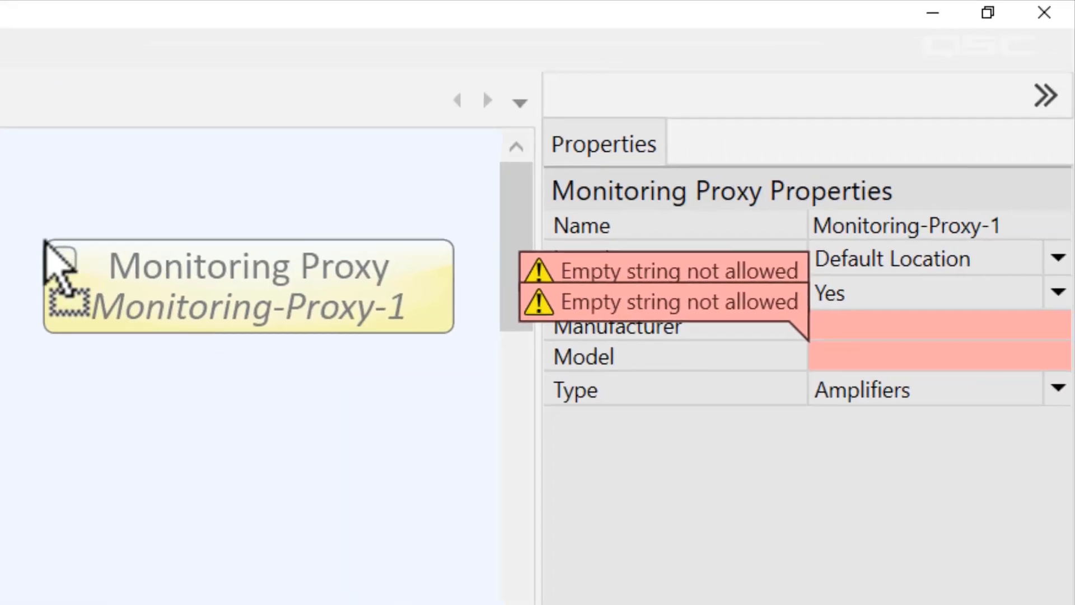
{"action": "left_click_drag", "start_coordinate": [45, 240], "coordinate": [45, 241]}
Step: Set the Monitoring Proxy's manufacturer to NateCorp, model to 3000X and name to SuperImportantDevice
{"action": "left_click", "coordinate": [936, 328]}
{"action": "type", "text": "NateCorp"}
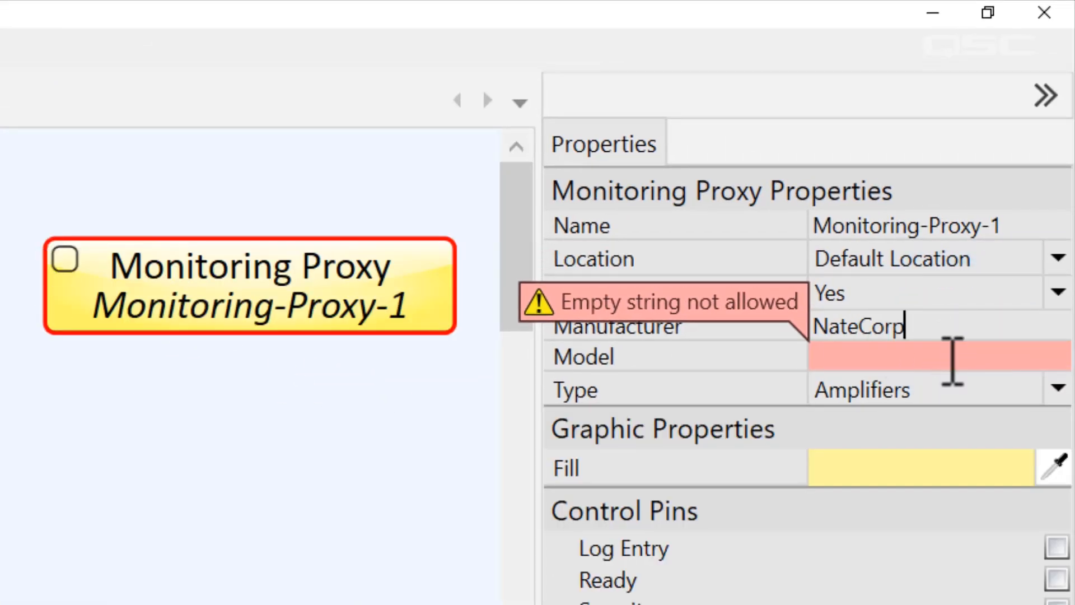
{"action": "left_click", "coordinate": [953, 363]}
{"action": "type", "text": "3000X"}
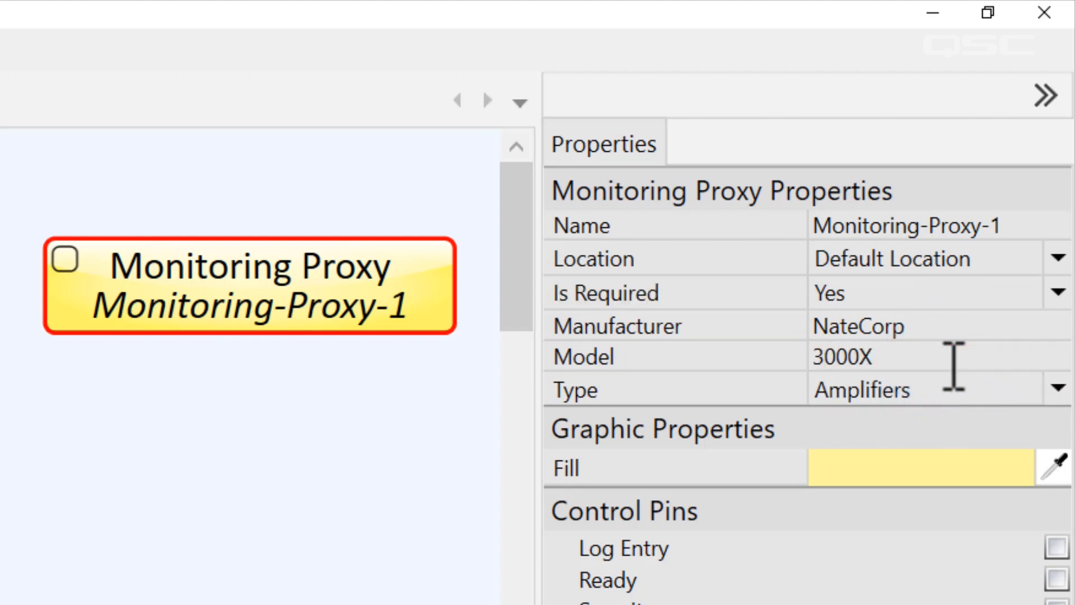
{"action": "left_click", "coordinate": [1027, 231]}
{"action": "type", "text": "SuperImportantDevice"}
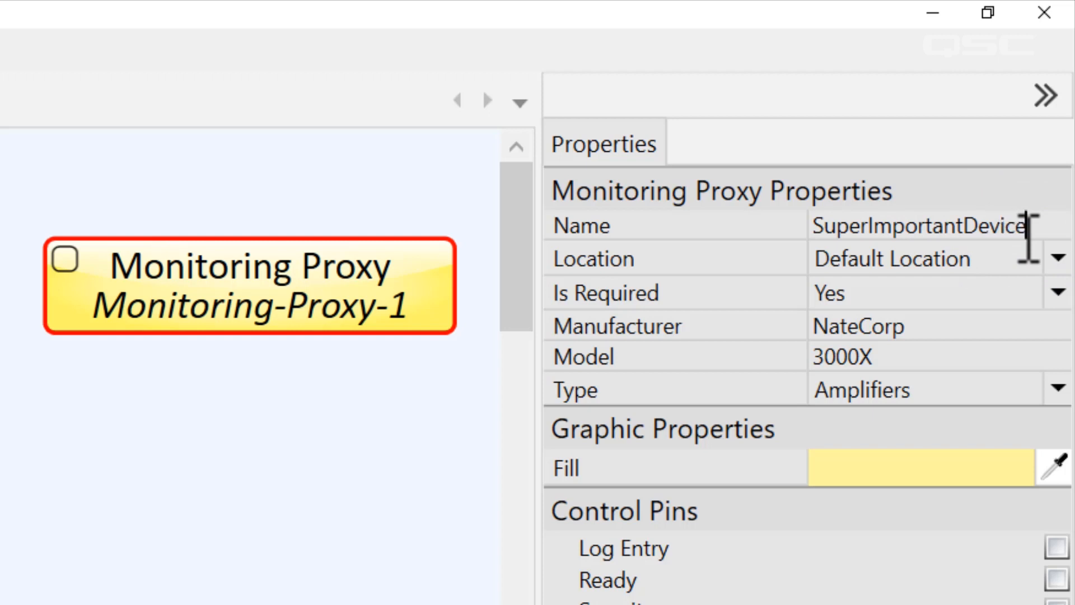
Step: Set the Monitoring Proxy's type to Other with the custom type BreadMaker
{"action": "left_click", "coordinate": [1058, 388]}
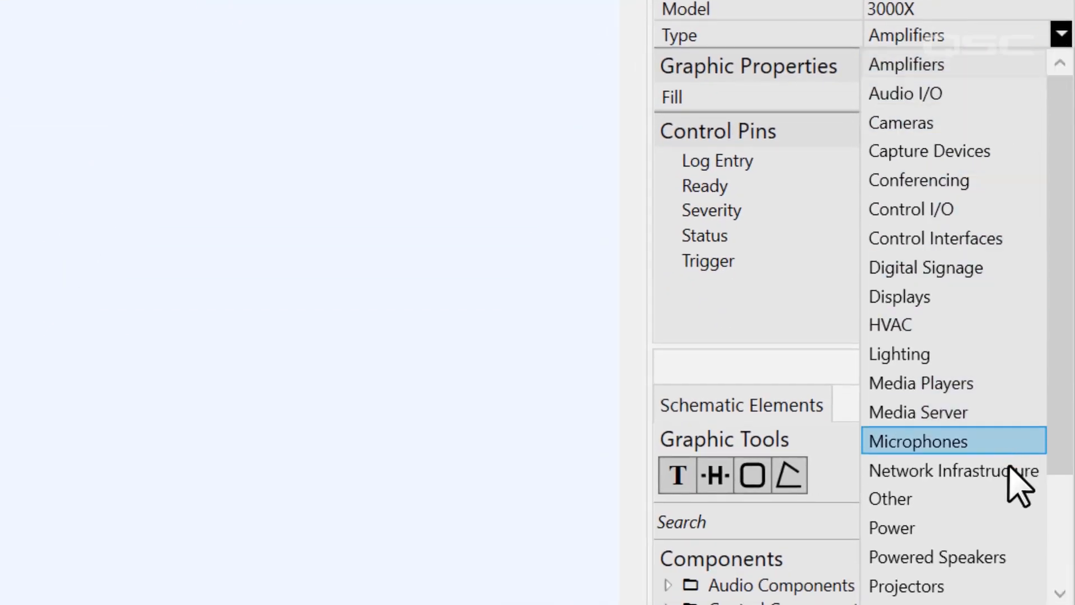
{"action": "left_click_drag", "start_coordinate": [1064, 442], "coordinate": [1058, 596]}
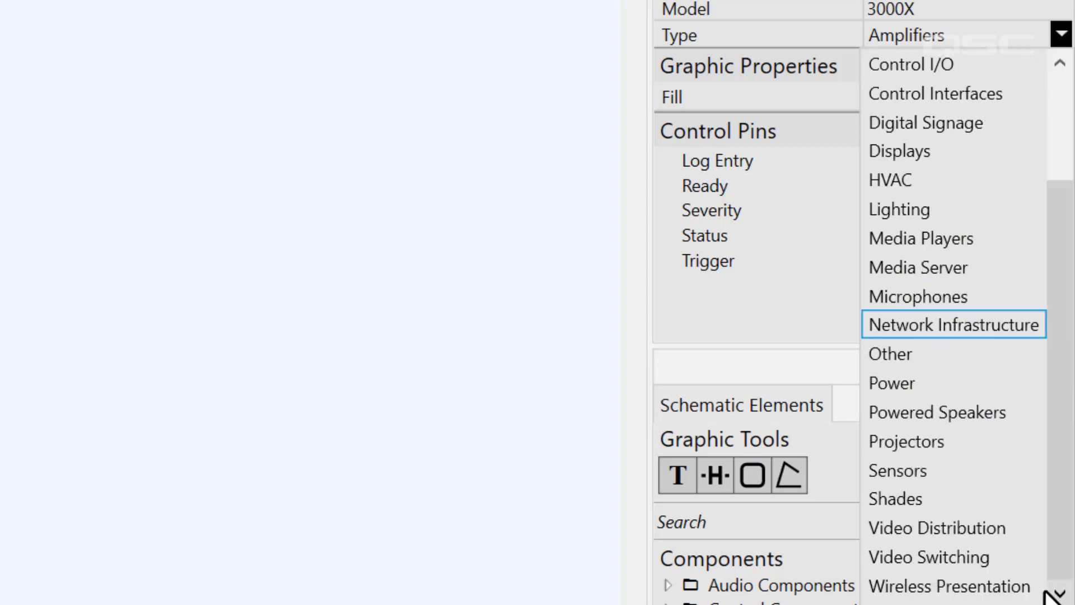
{"action": "left_click", "coordinate": [1008, 359]}
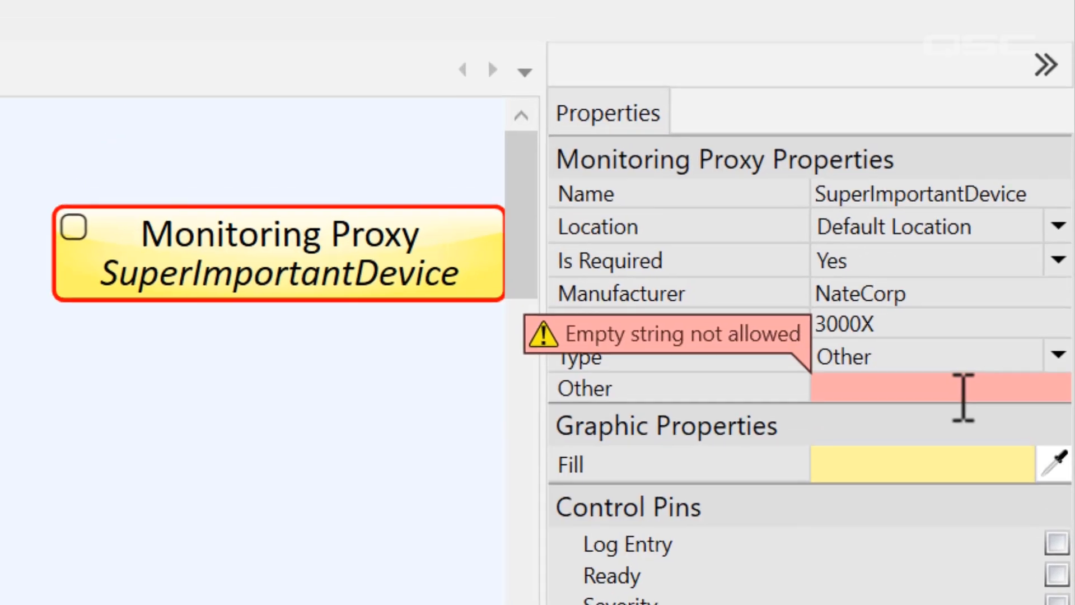
{"action": "left_click", "coordinate": [981, 60]}
{"action": "type", "text": "BreadMaker"}
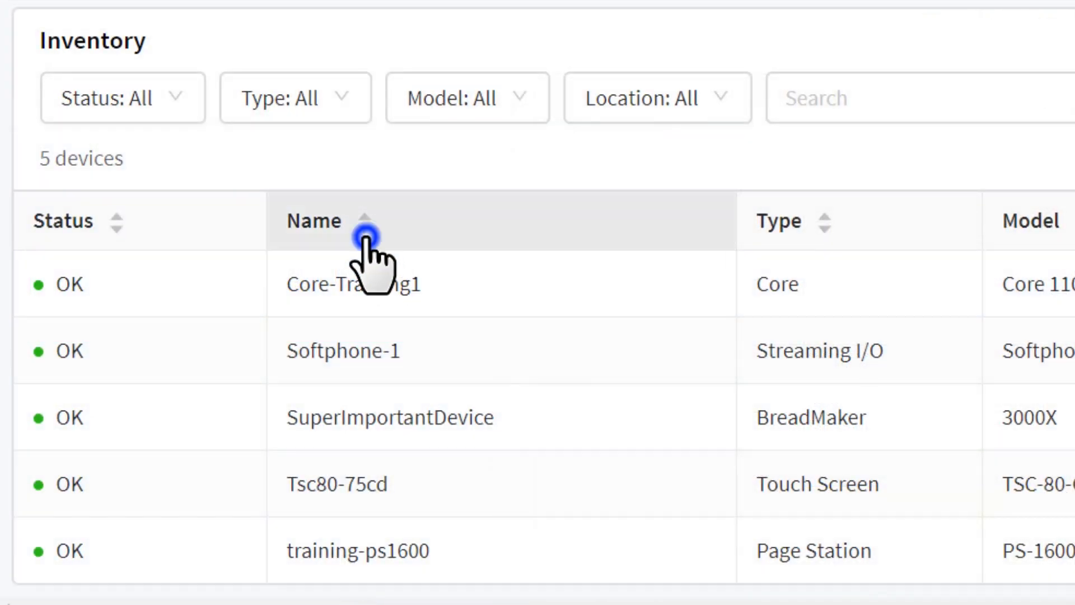
Step: Sort the Enterprise Manager inventory by name and filter it to the BreadMaker type
{"action": "left_click", "coordinate": [365, 235]}
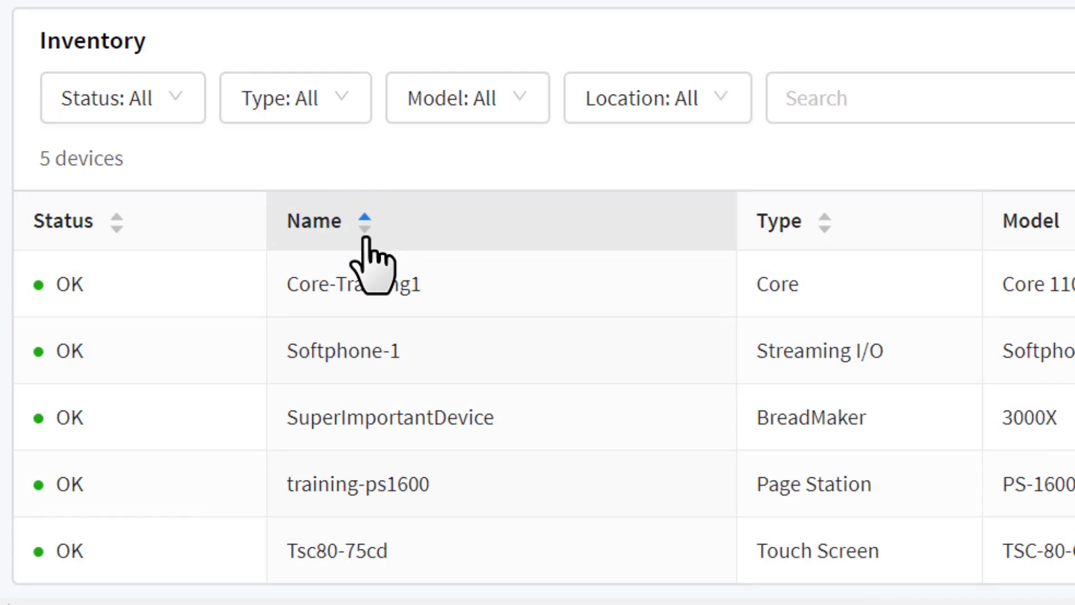
{"action": "left_click", "coordinate": [344, 115]}
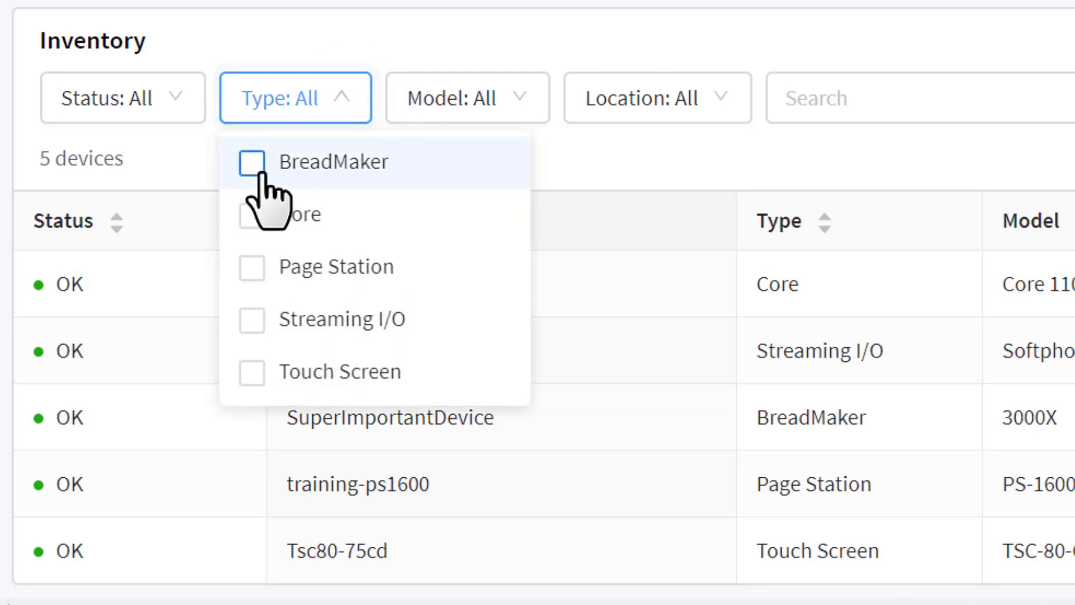
{"action": "left_click", "coordinate": [258, 168]}
{"action": "left_click", "coordinate": [569, 392]}
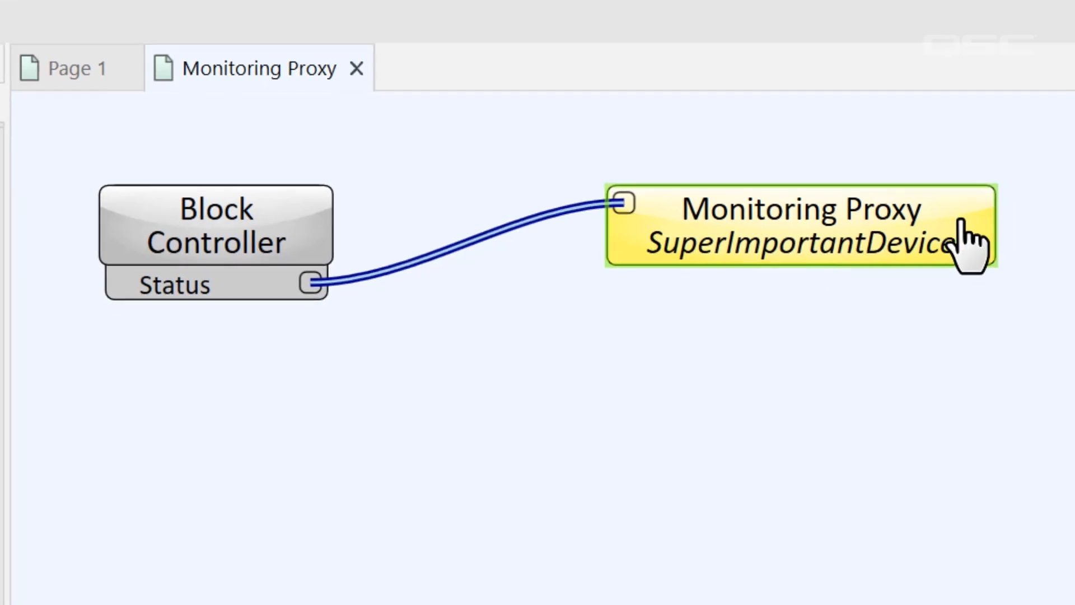
Step: Open the control panel of the SuperImportantDevice Monitoring Proxy in the schematic
{"action": "double_click", "coordinate": [1006, 233]}
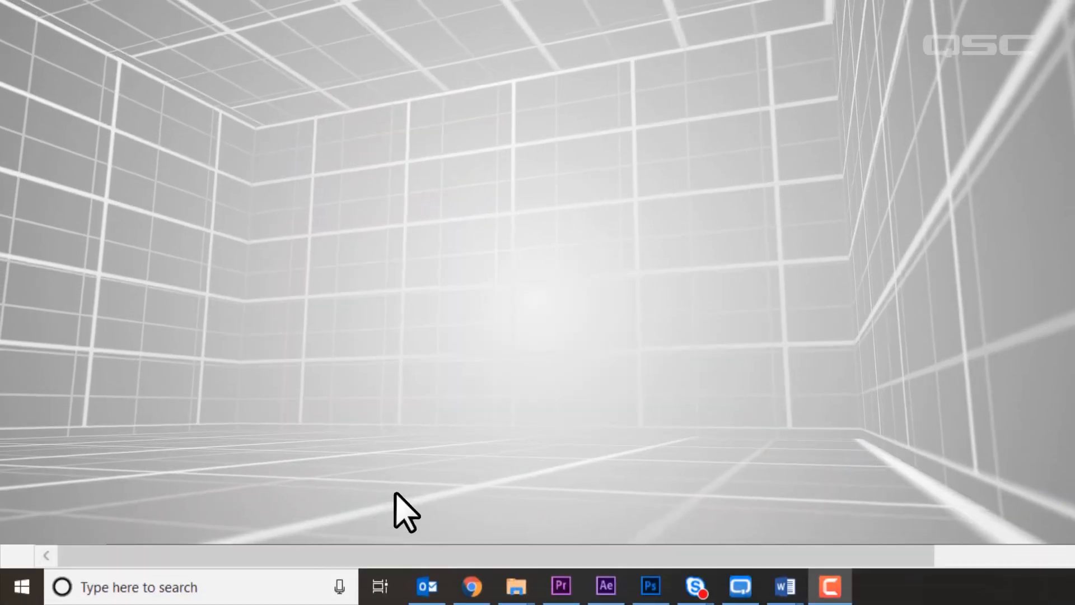
Step: Open Command Prompt and ping the device's IP address
{"action": "left_click", "coordinate": [258, 588]}
{"action": "type", "text": "cmd"}
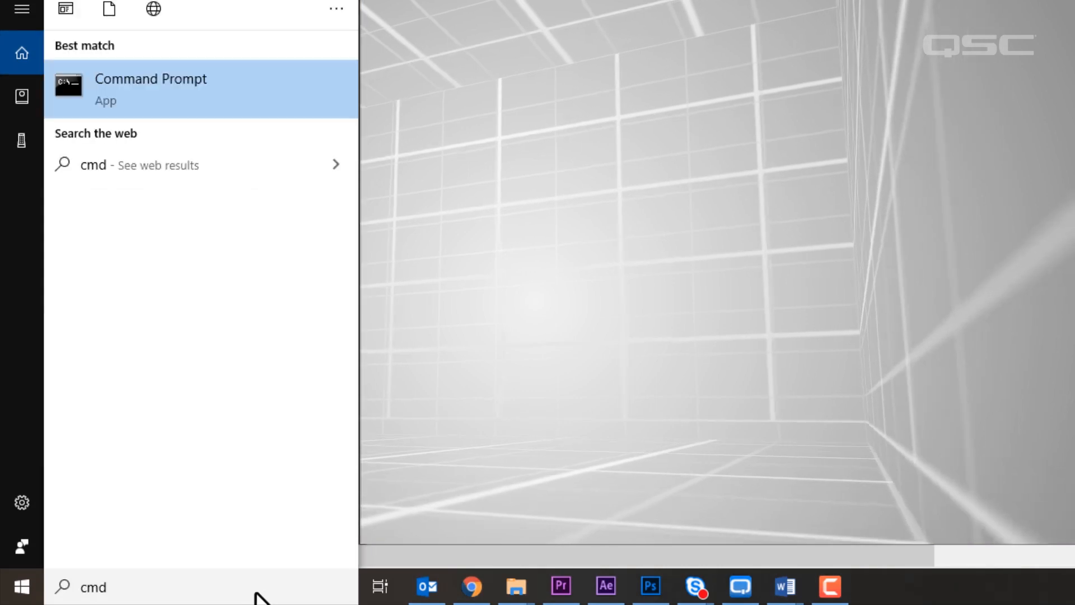
{"action": "left_click", "coordinate": [270, 92]}
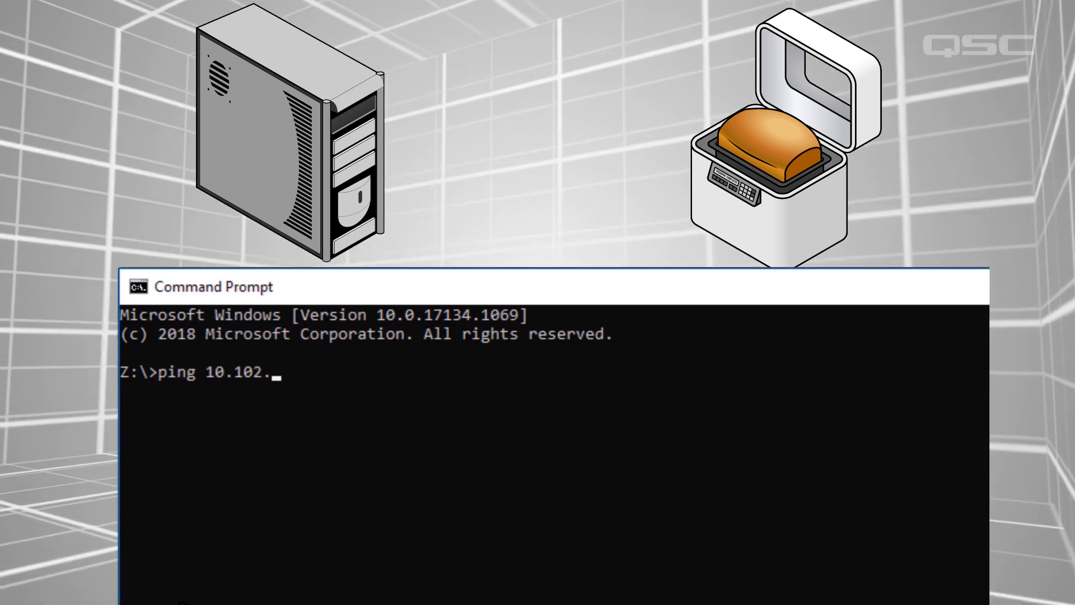
{"action": "key", "text": "Return"}
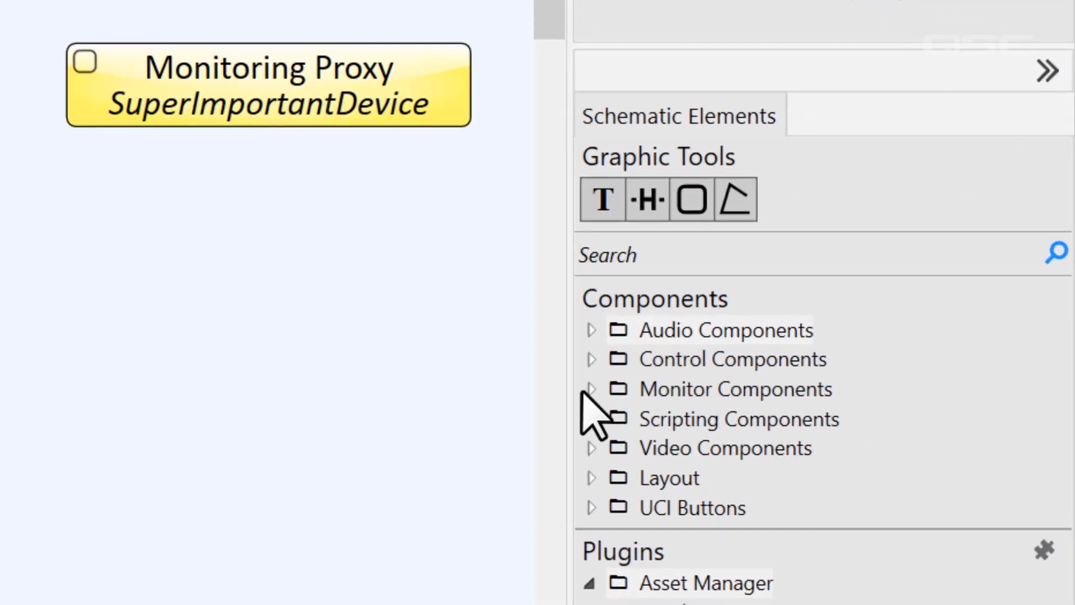
Step: Add a Ping component from the monitor components to the schematic beside the Monitoring Proxy
{"action": "left_click", "coordinate": [585, 392]}
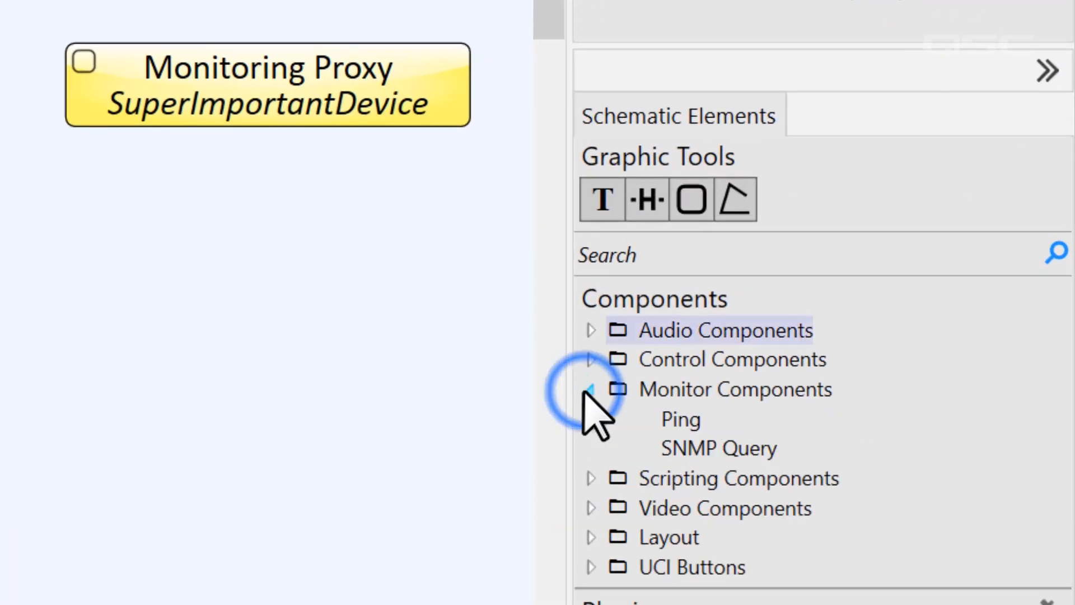
{"action": "left_click_drag", "start_coordinate": [681, 421], "coordinate": [0, 75]}
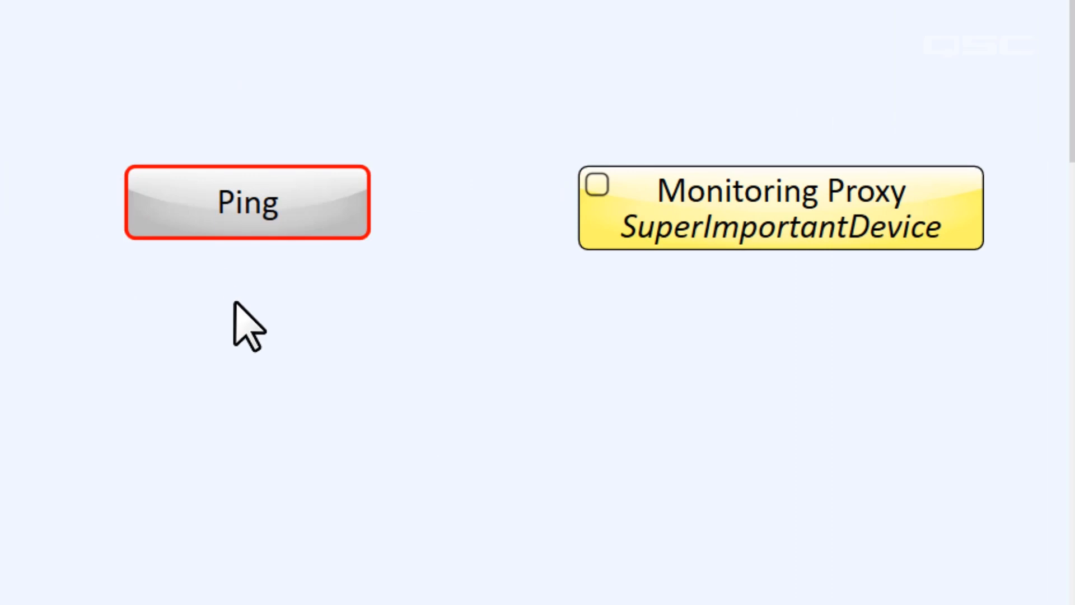
Step: Set the Ping component's host name to 10.102.100.162 and start pinging
{"action": "double_click", "coordinate": [353, 210]}
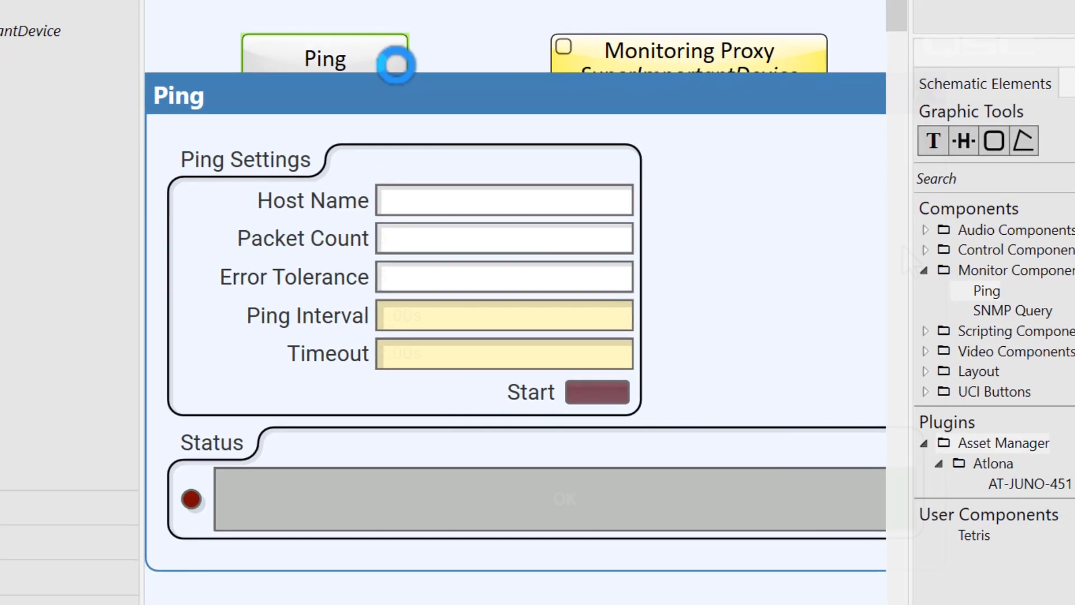
{"action": "type", "text": "10.102.100.162"}
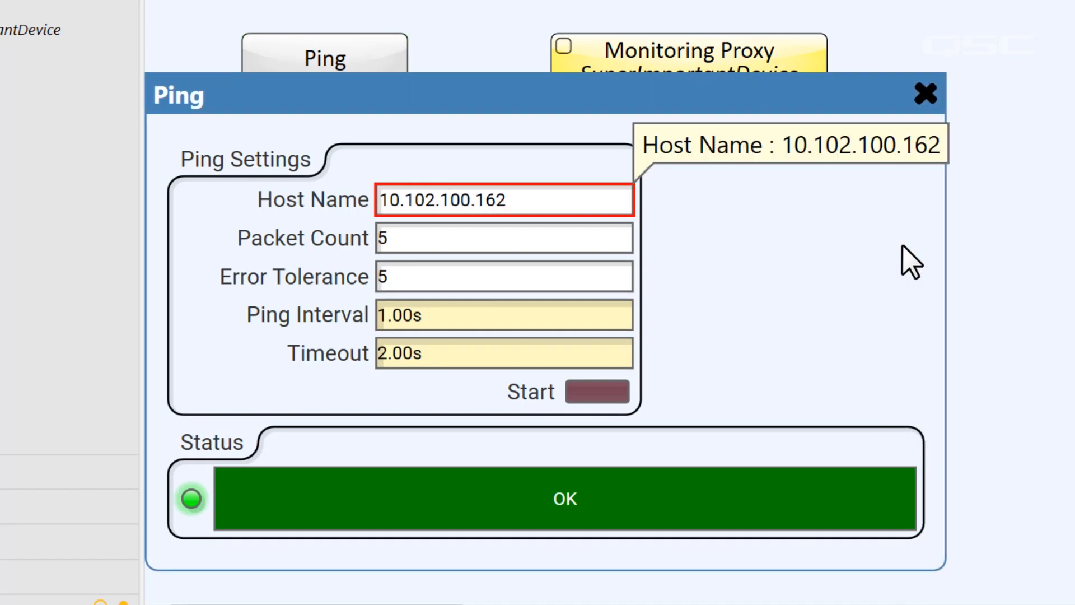
{"action": "left_click", "coordinate": [609, 394]}
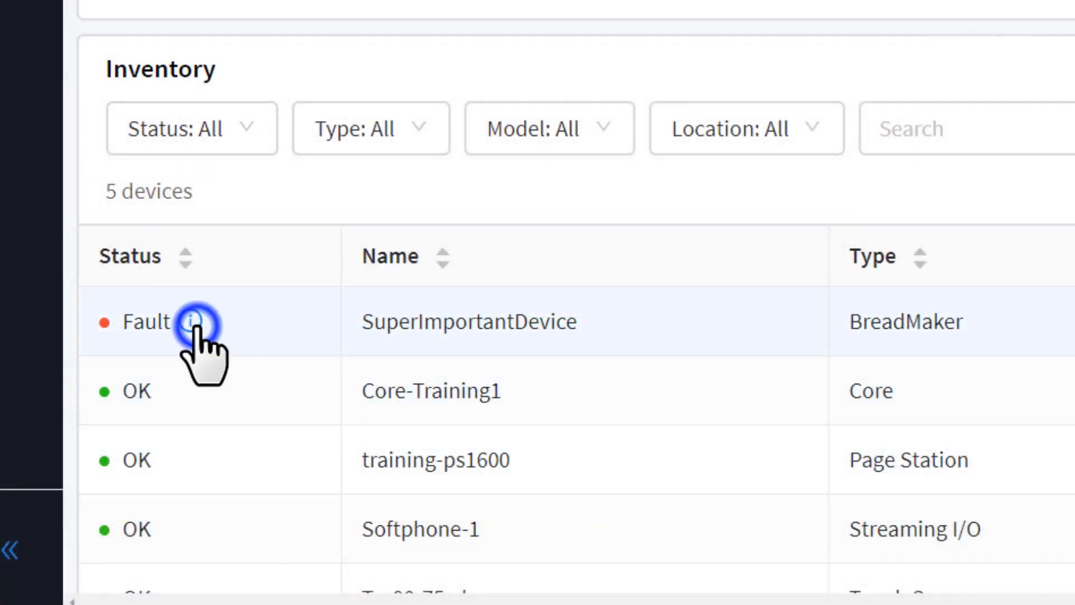
Step: Examine SuperImportantDevice's fault details in the Enterprise Manager inventory, and view the Training Rack's event log
{"action": "left_click", "coordinate": [194, 322]}
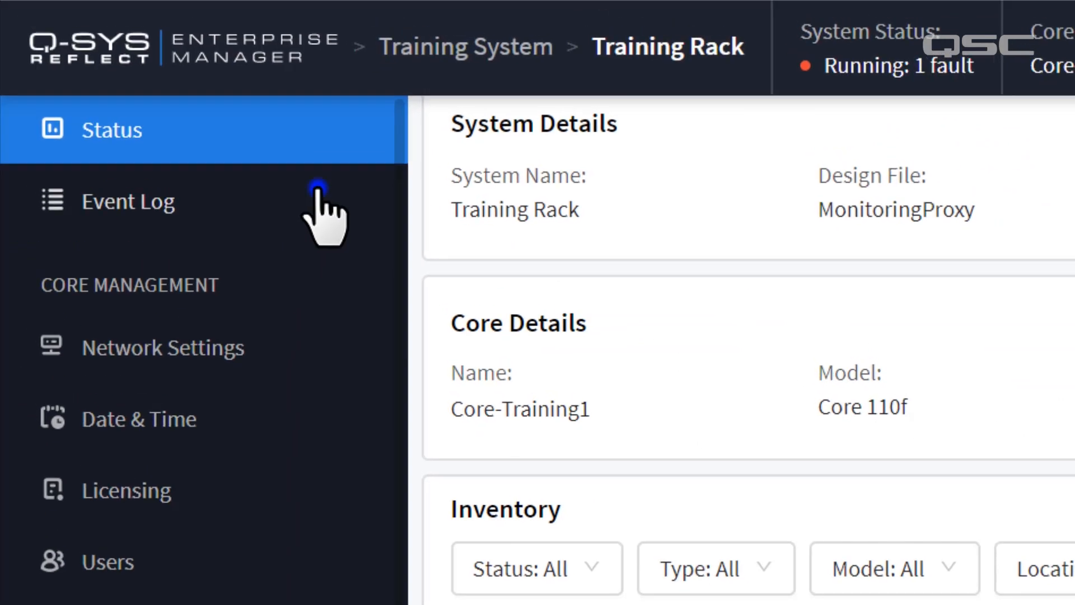
{"action": "left_click", "coordinate": [319, 210]}
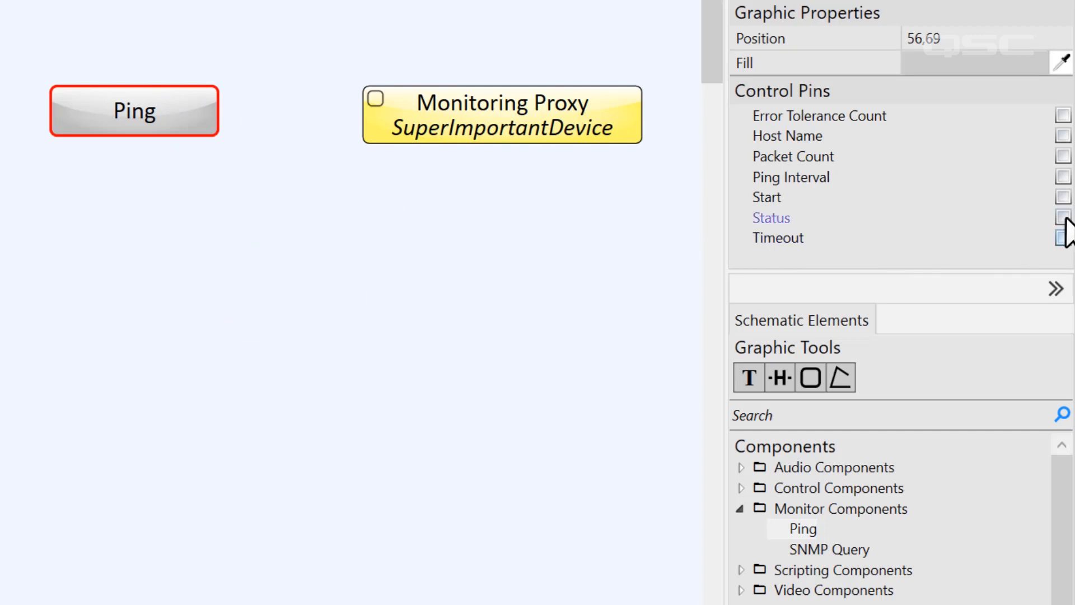
Step: Expose the Ping component's Status control pin and wire it to the SuperImportantDevice Monitoring Proxy's input
{"action": "left_click", "coordinate": [1063, 217]}
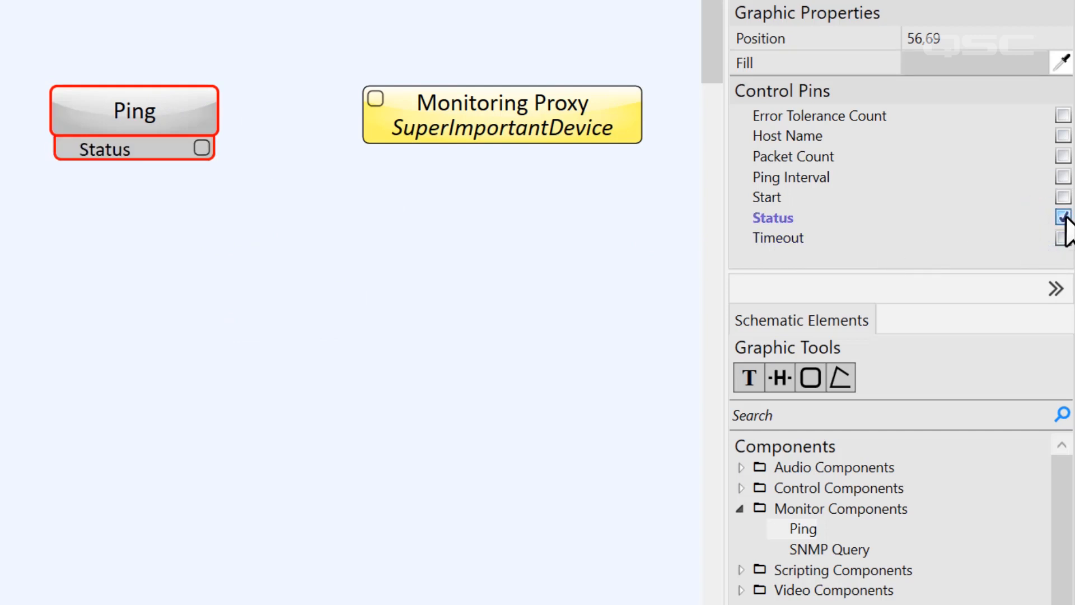
{"action": "left_click_drag", "start_coordinate": [211, 151], "coordinate": [374, 98]}
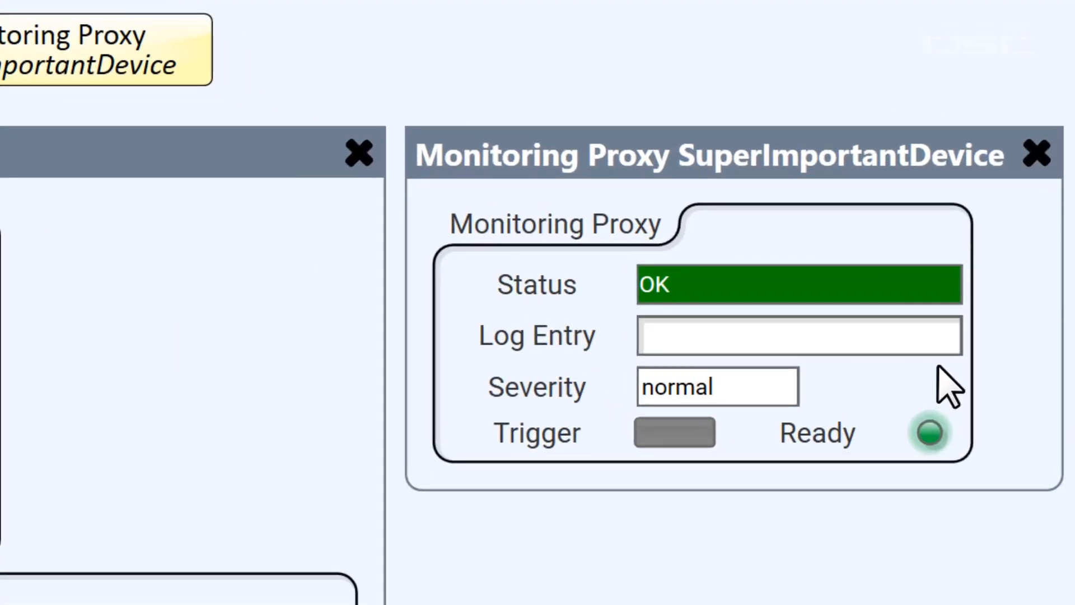
Step: Send the log entry "Bread is ready!" with warning severity from the SuperImportantDevice Monitoring Proxy by firing its trigger
{"action": "left_click", "coordinate": [927, 342]}
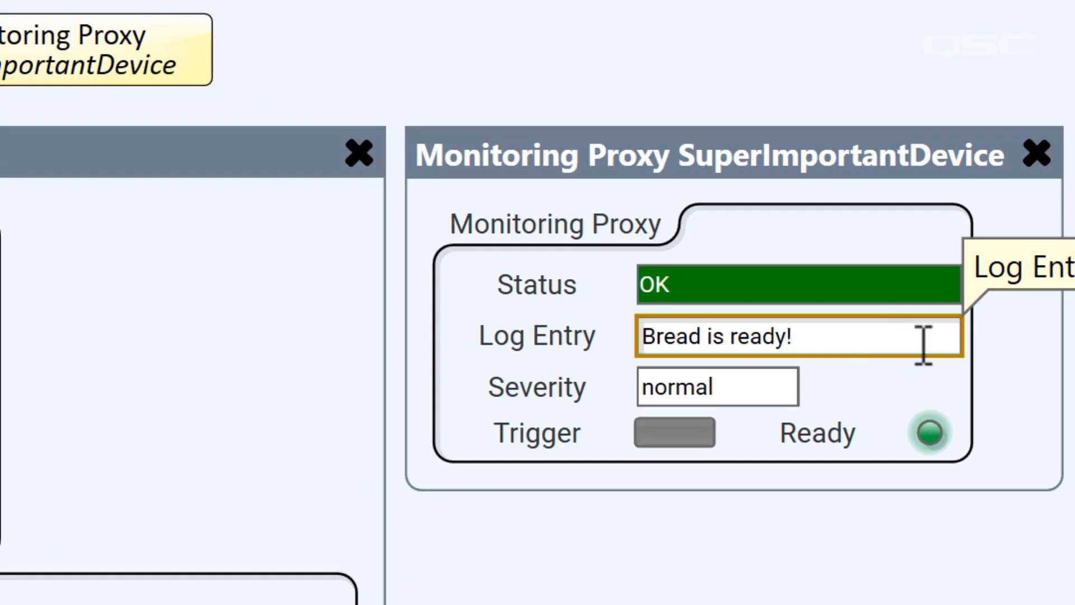
{"action": "left_click", "coordinate": [765, 385]}
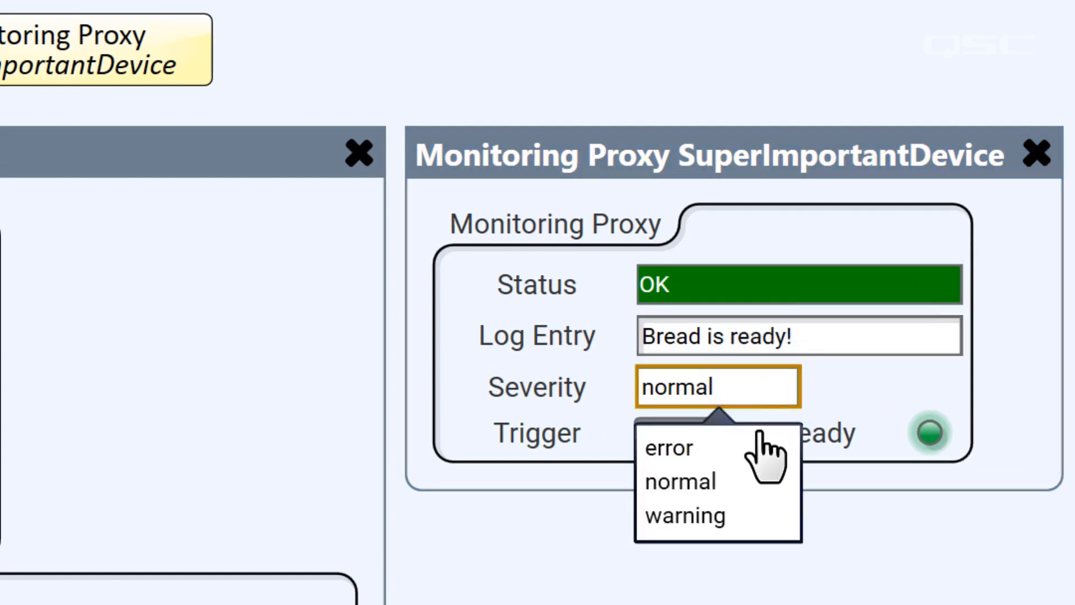
{"action": "left_click", "coordinate": [764, 512]}
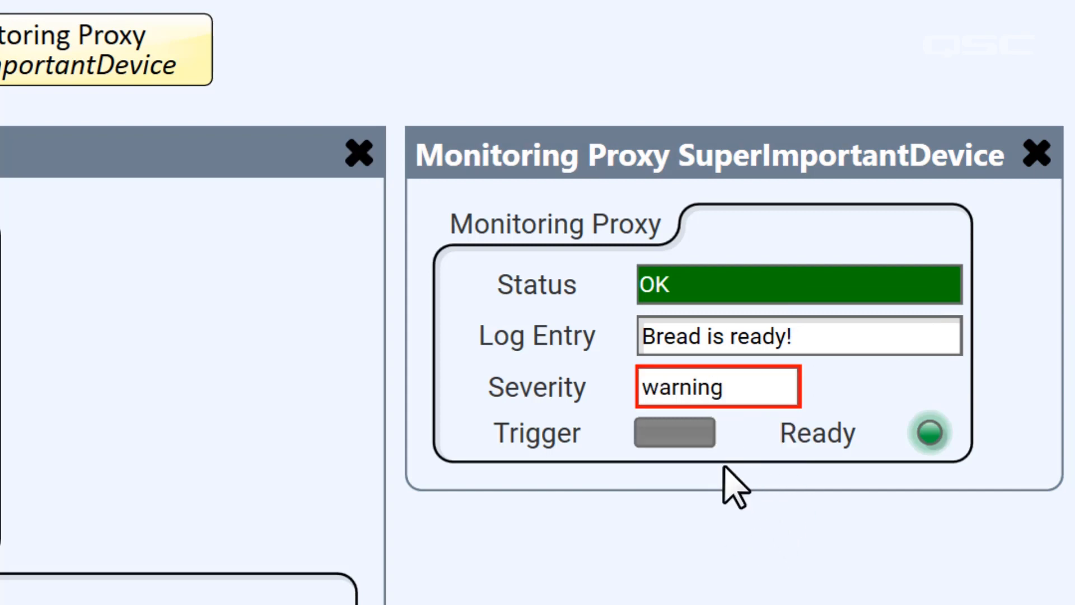
{"action": "left_click", "coordinate": [710, 439]}
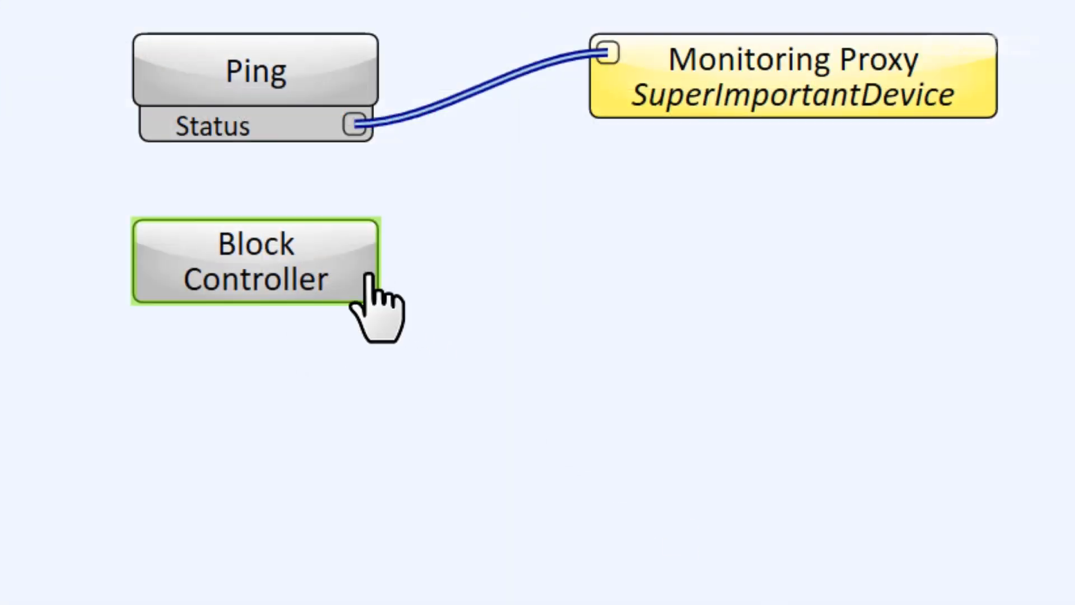
Step: View the Block Controller's block script, and wire its HDMIReport and LogSend pins to the Monitoring Proxy's Log Entry and Trigger inputs
{"action": "left_click", "coordinate": [366, 277]}
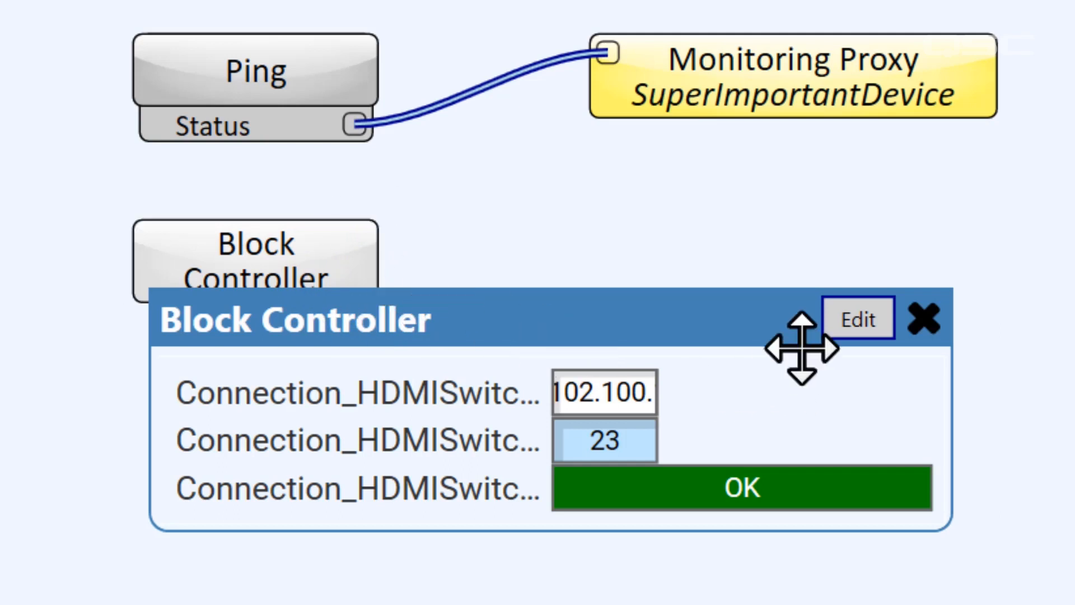
{"action": "left_click", "coordinate": [857, 324]}
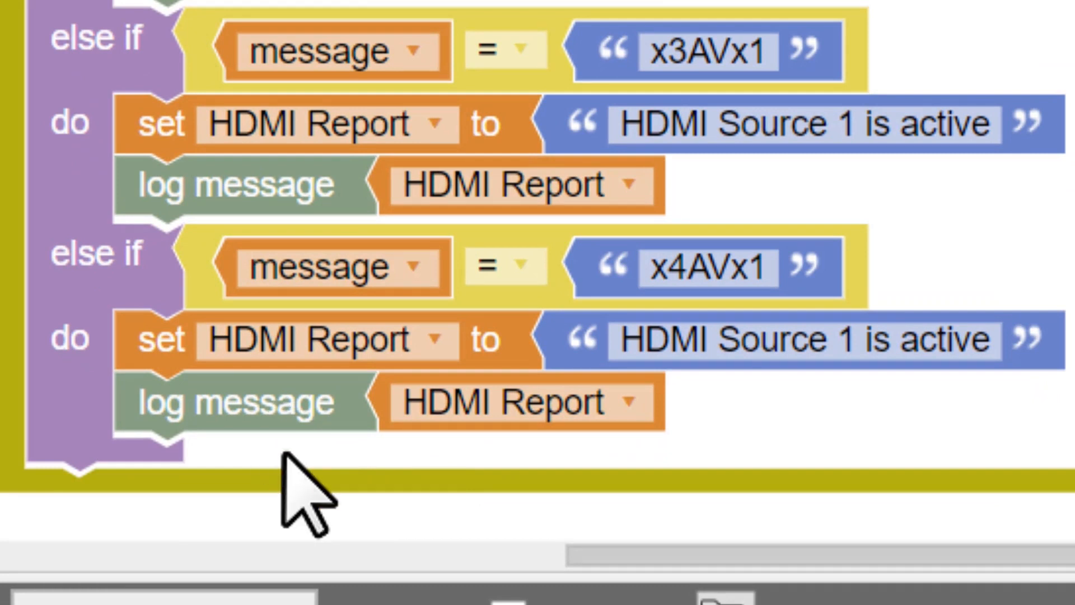
{"action": "left_click_drag", "start_coordinate": [321, 351], "coordinate": [606, 151]}
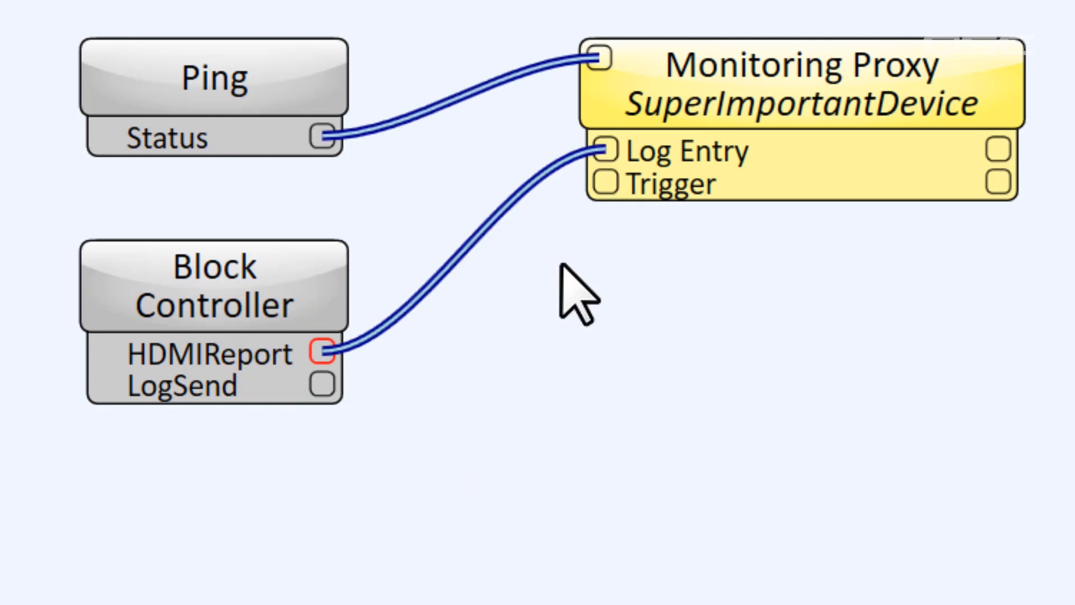
{"action": "left_click_drag", "start_coordinate": [327, 386], "coordinate": [605, 186]}
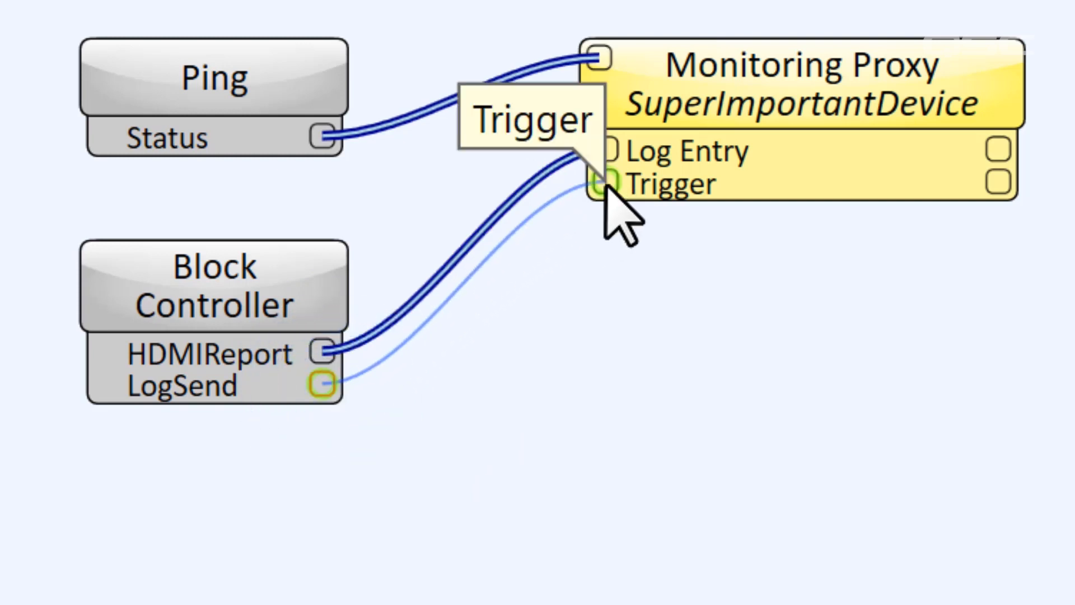